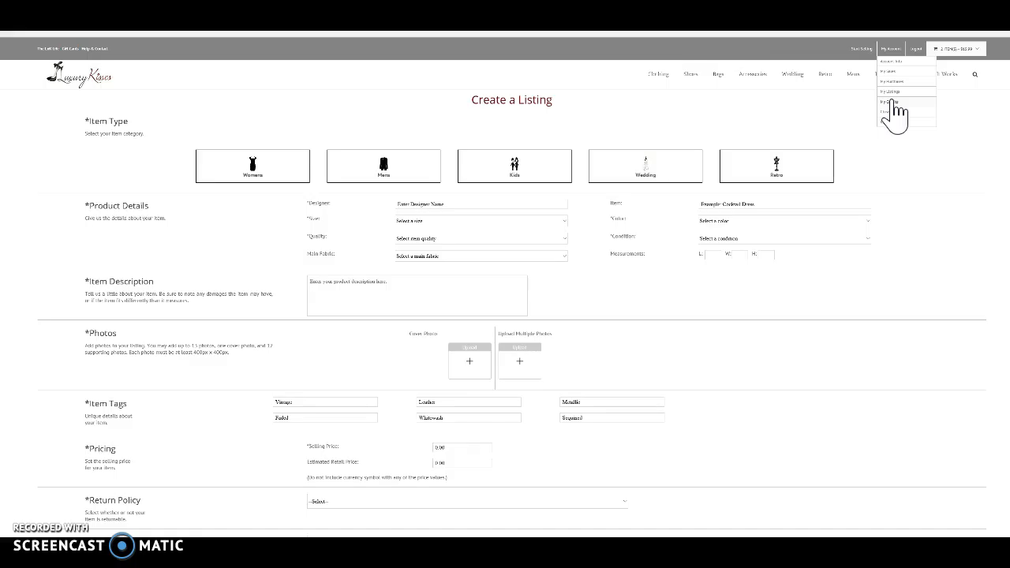
Step: View the account's credits, then start a new listing categorized as Mens, Clothing, Shirts, T-Shirts
click(891, 102)
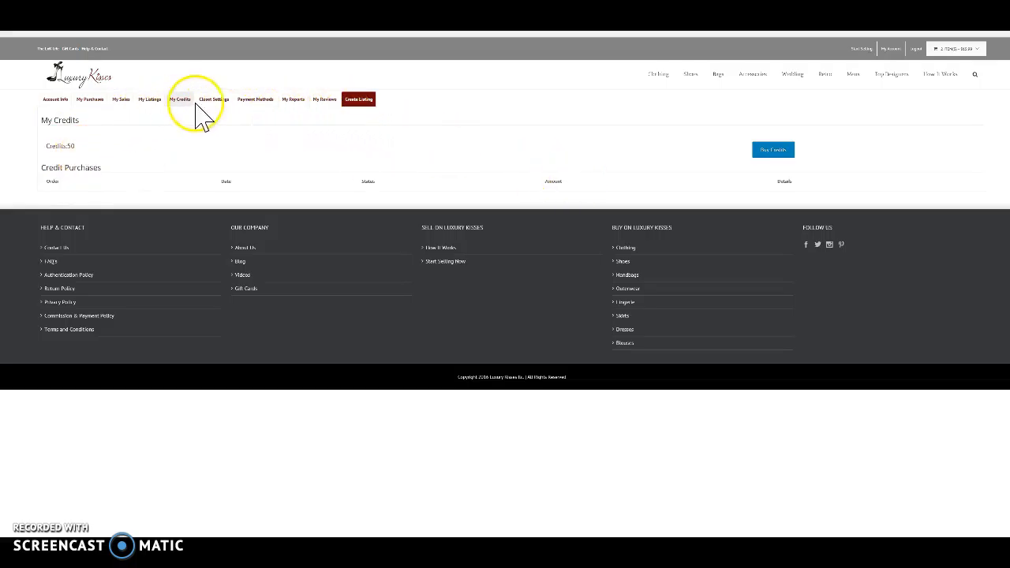
click(359, 101)
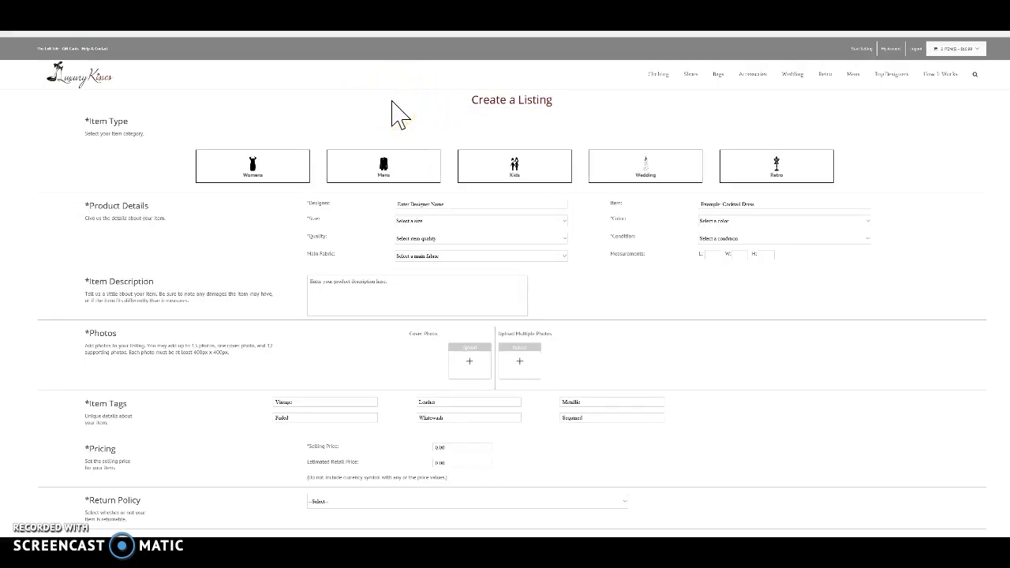
click(393, 175)
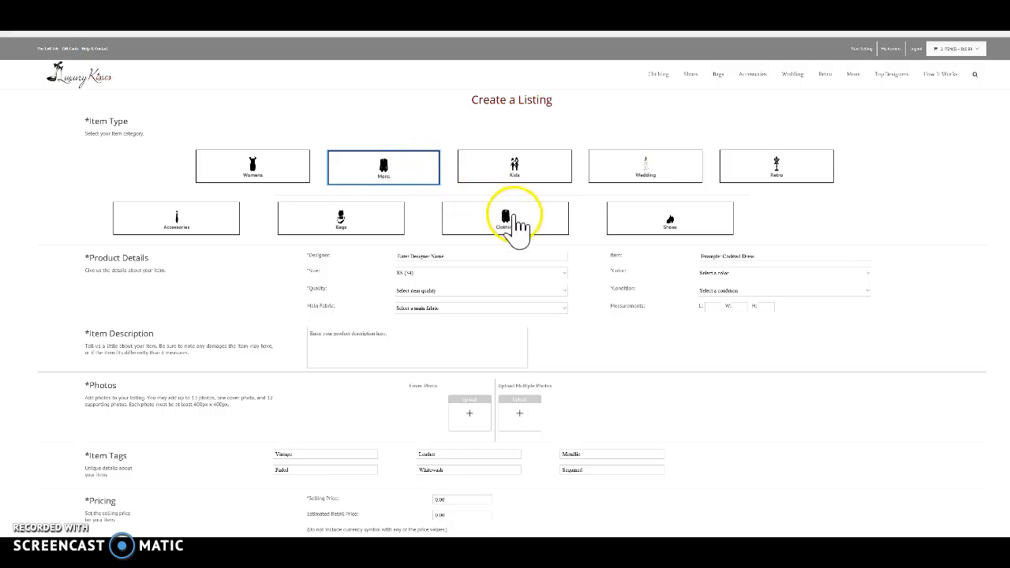
click(515, 223)
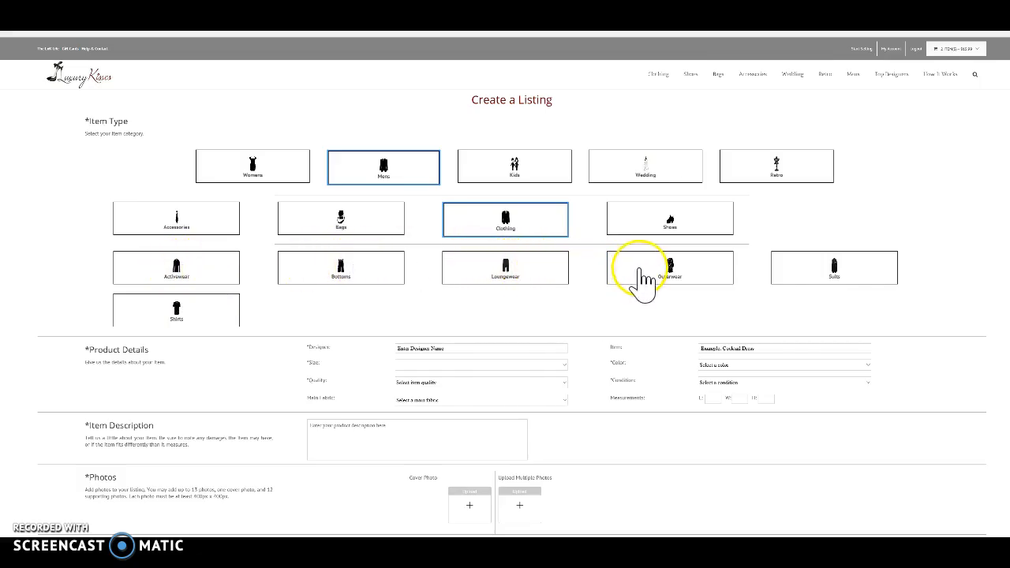
click(184, 315)
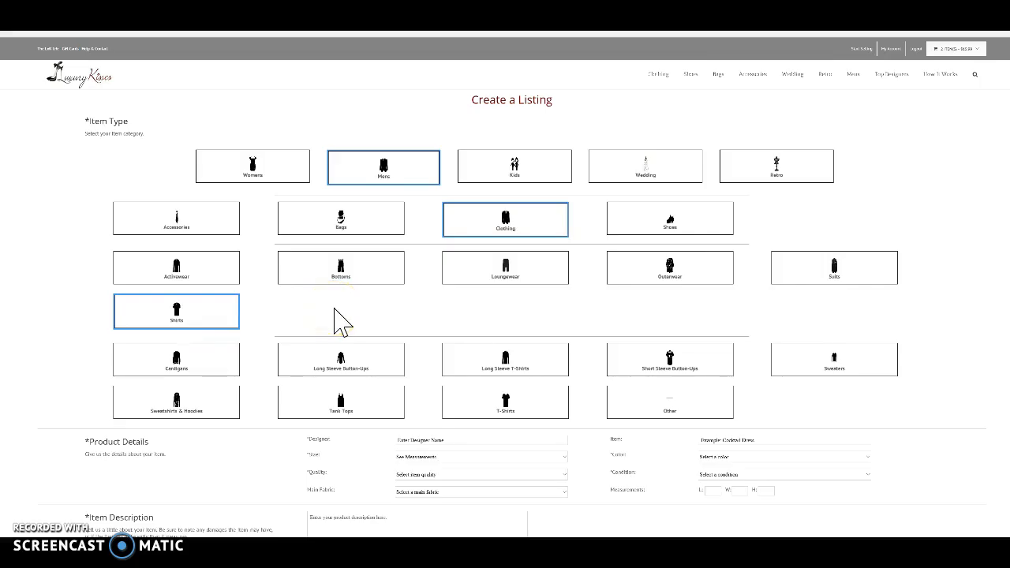
click(514, 412)
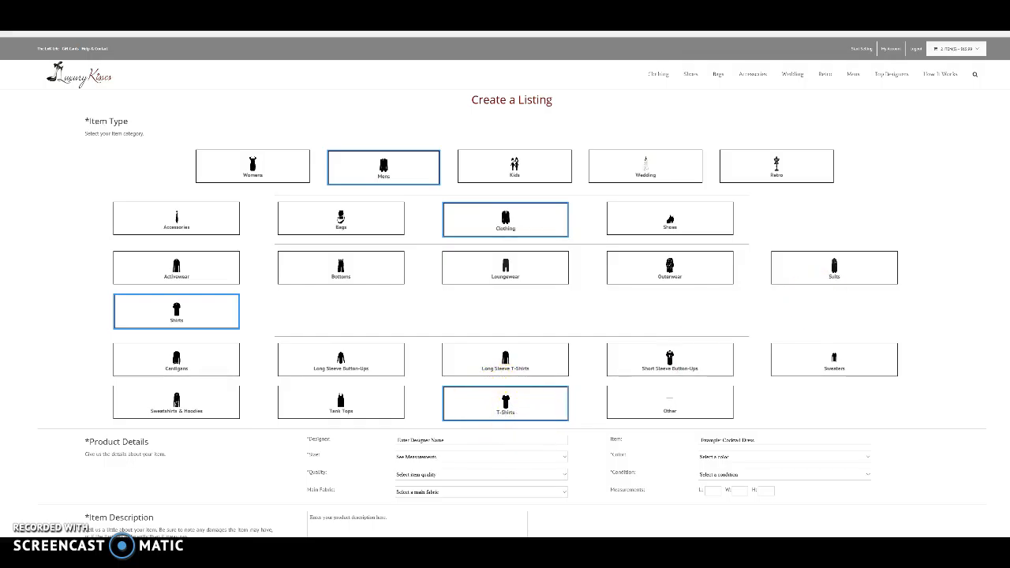
Step: Set the listing's designer to the suggested brand Under Armour
scroll(677, 290, down, 3)
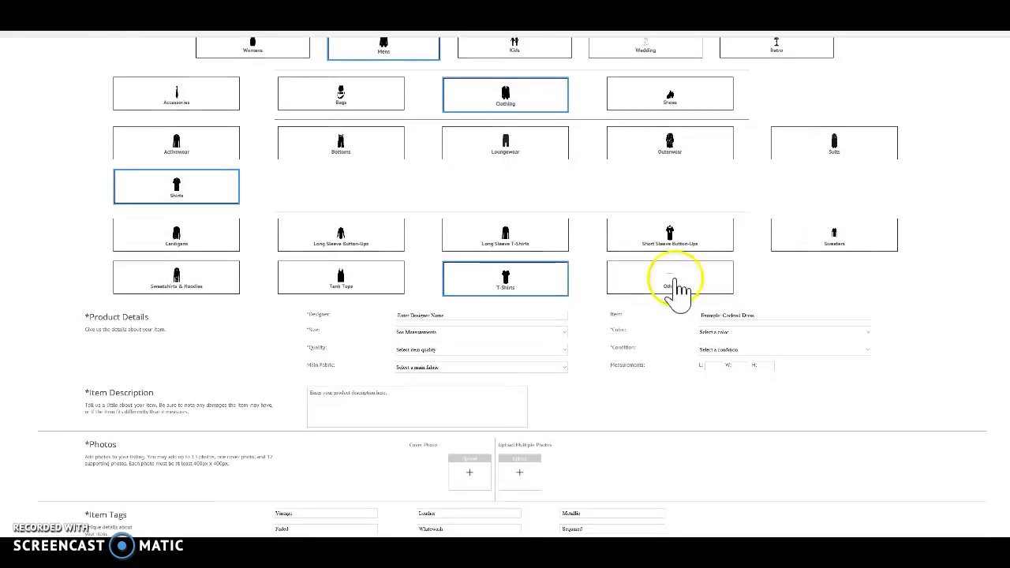
click(515, 316)
text(under)
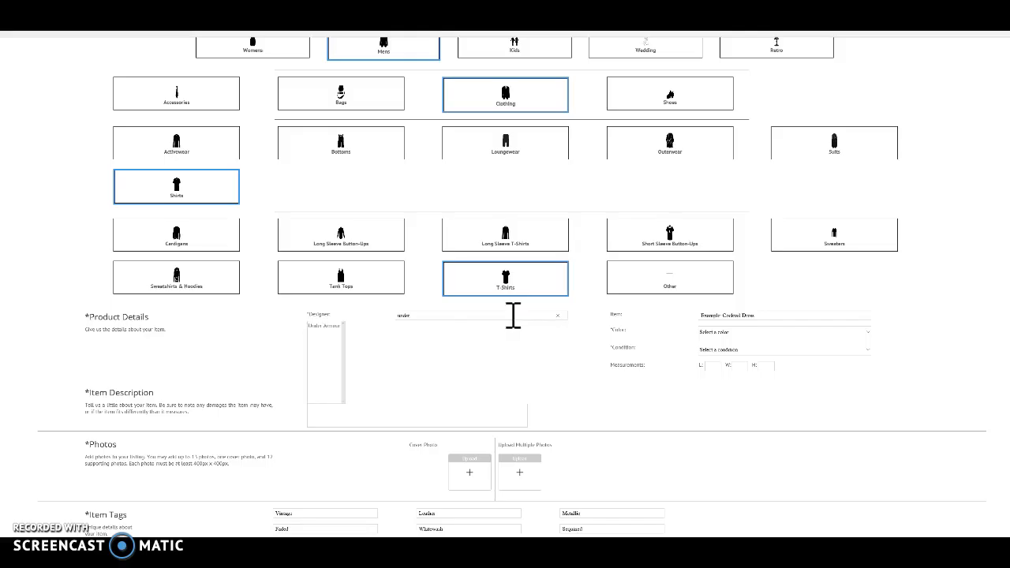
click(328, 328)
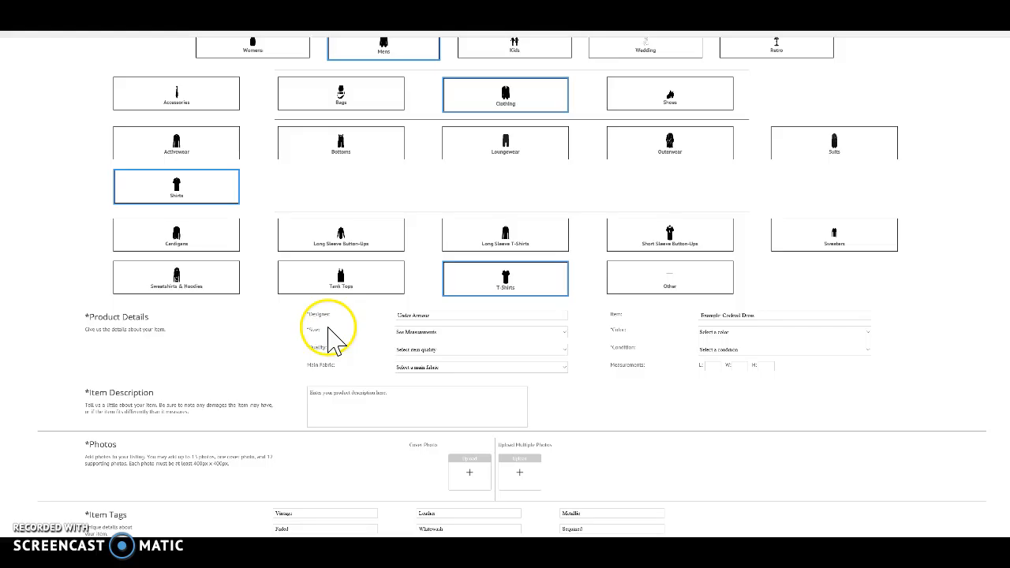
Step: Set the product's size to L (40), quality to Excellent and main fabric to Cotton
click(435, 332)
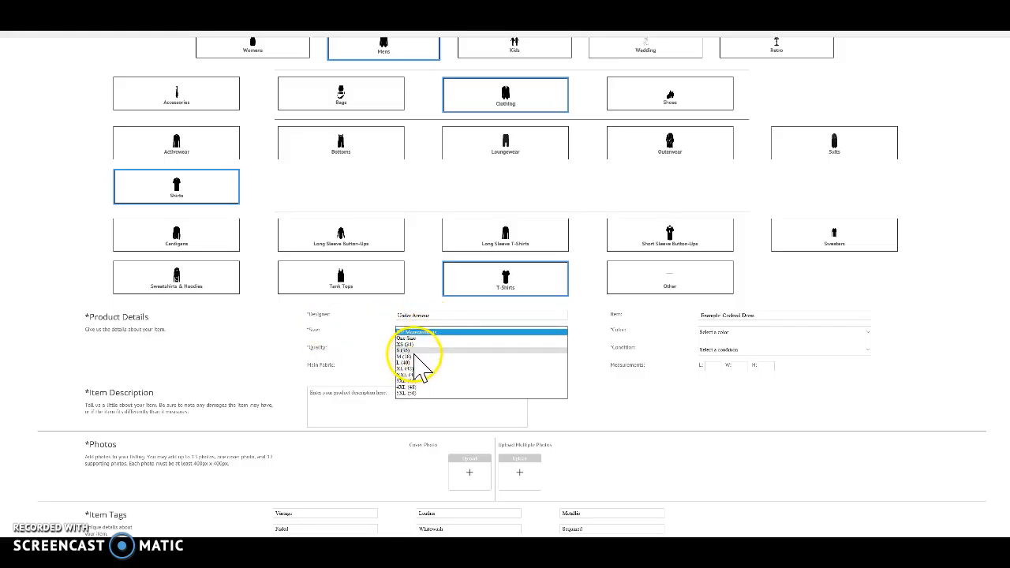
click(421, 363)
click(432, 347)
click(433, 375)
click(428, 368)
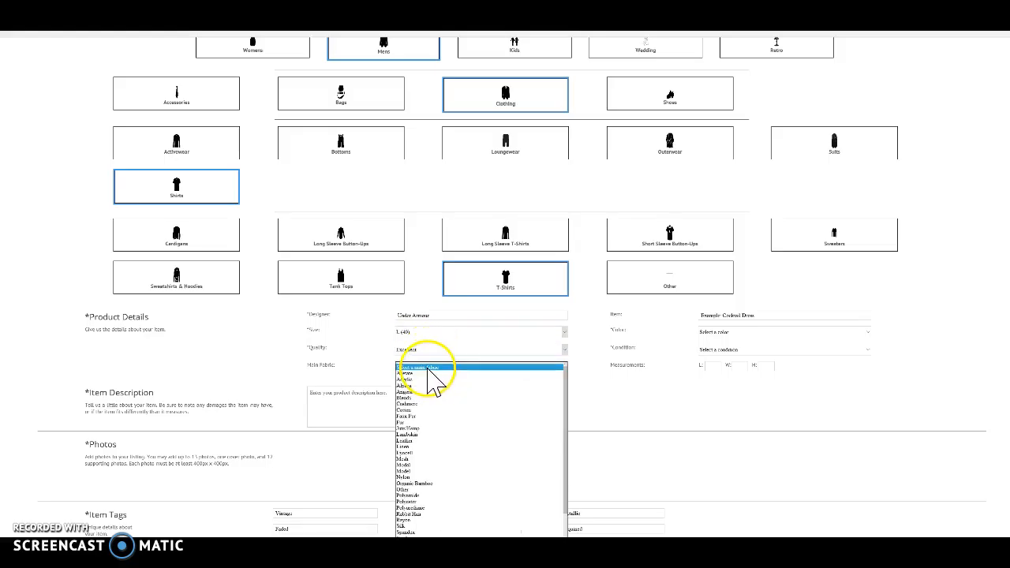
click(417, 411)
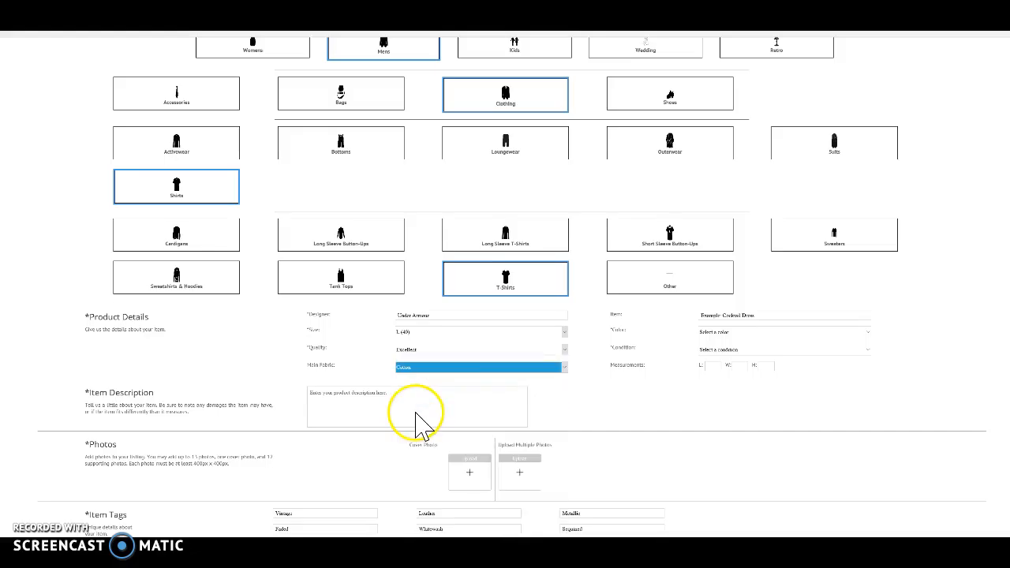
Step: Name the item "Logo T-Shirt" and set its color to Grey and condition to Used
click(763, 314)
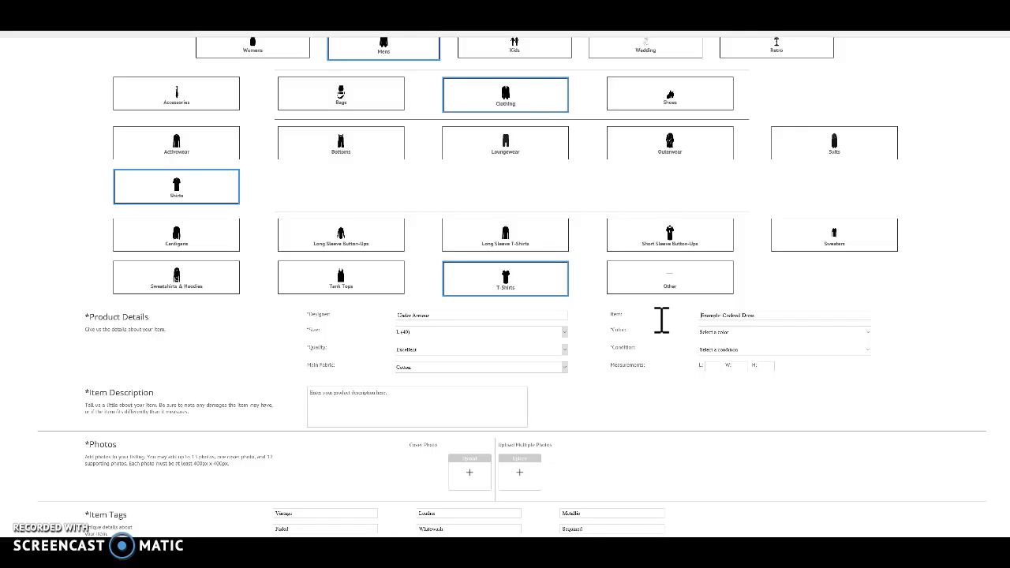
text(Lapel T-Shirt)
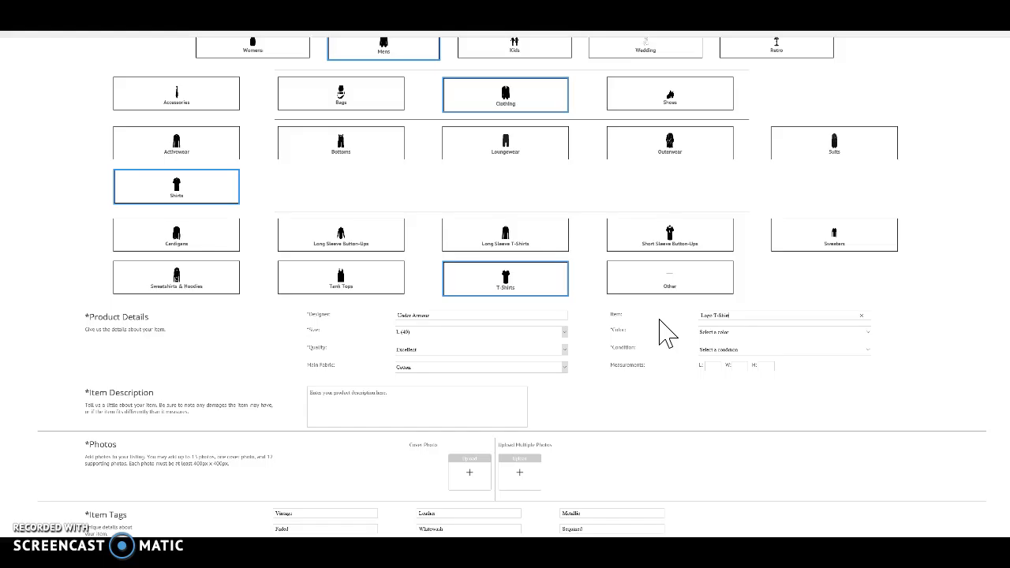
click(726, 334)
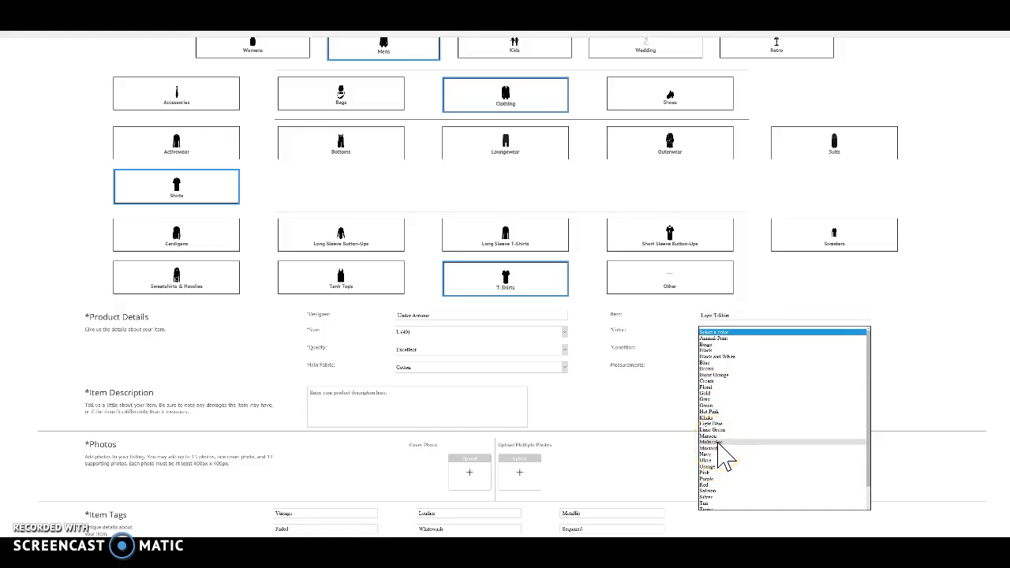
click(699, 400)
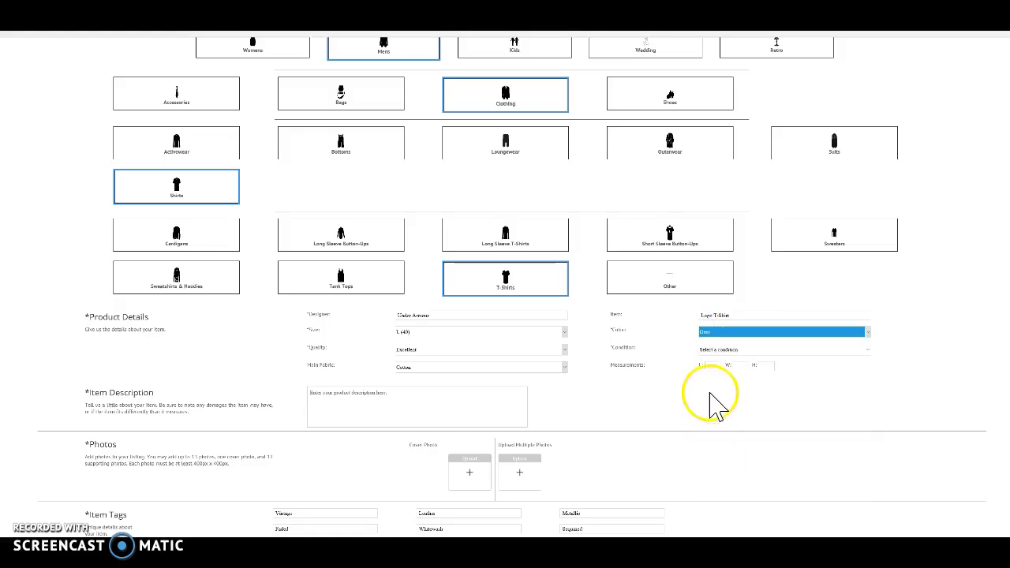
click(717, 353)
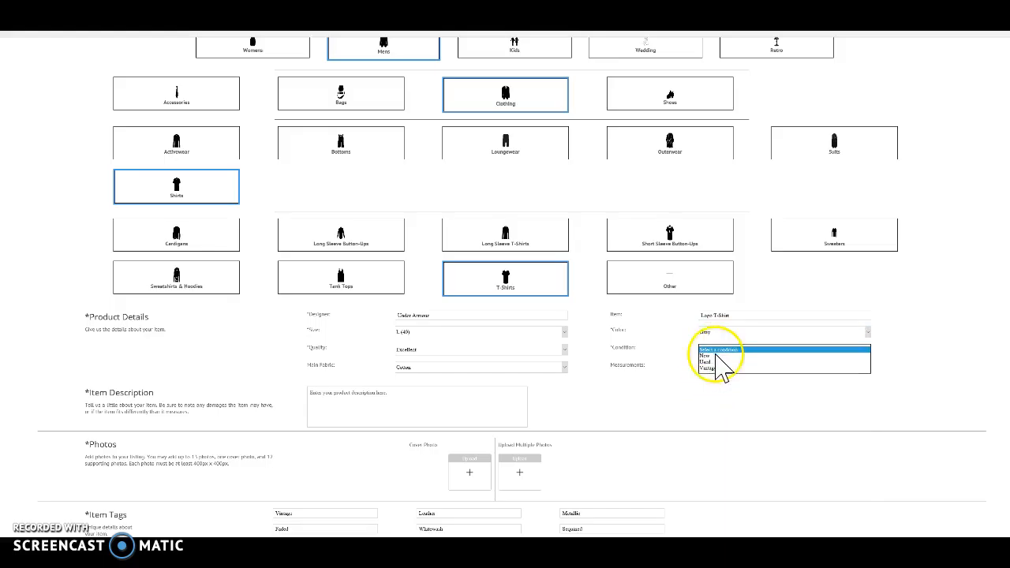
click(701, 364)
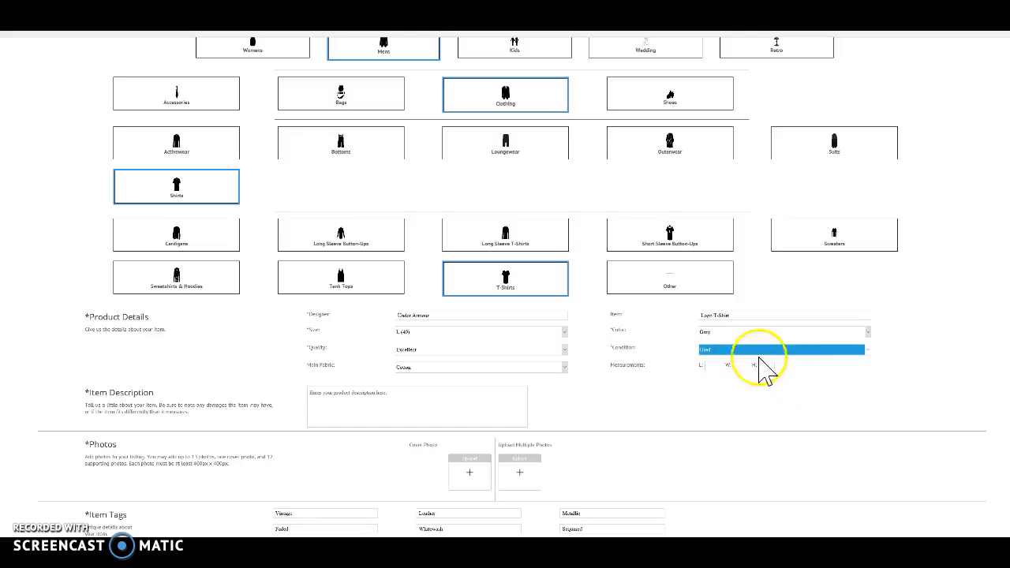
Step: Begin the item description by stating that the Under Armour logo t-shirt is grey with hot pink logo and white lettering
click(463, 398)
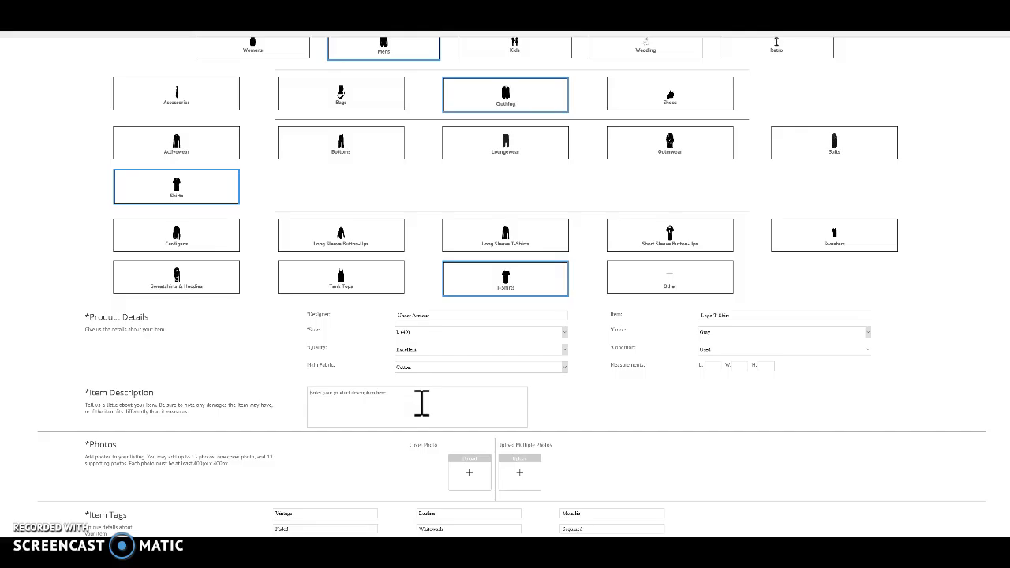
text(Ul)
text(Armour)
text( logo)
text( t-shir)
text(ais grey with )
text(hot pink)
text( logo and white)
text( lettering)
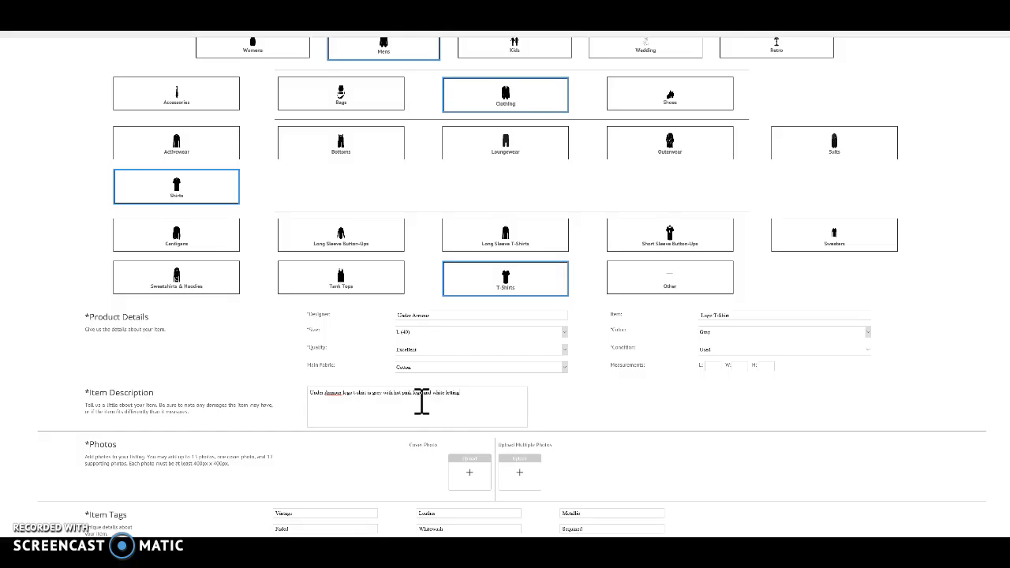
Step: Correct the word "lettering" and add "The fabric tag has been cut out, feels like cotton. Shirt is very soft" to the description
key(BackSpace)
key(BackSpace)
key(BackSpace)
key(BackSpace)
key(BackSpace)
text(ttering. The fabric tag has been co)
text( out. Feels like cotton. Shirt is v)
text(ery soft)
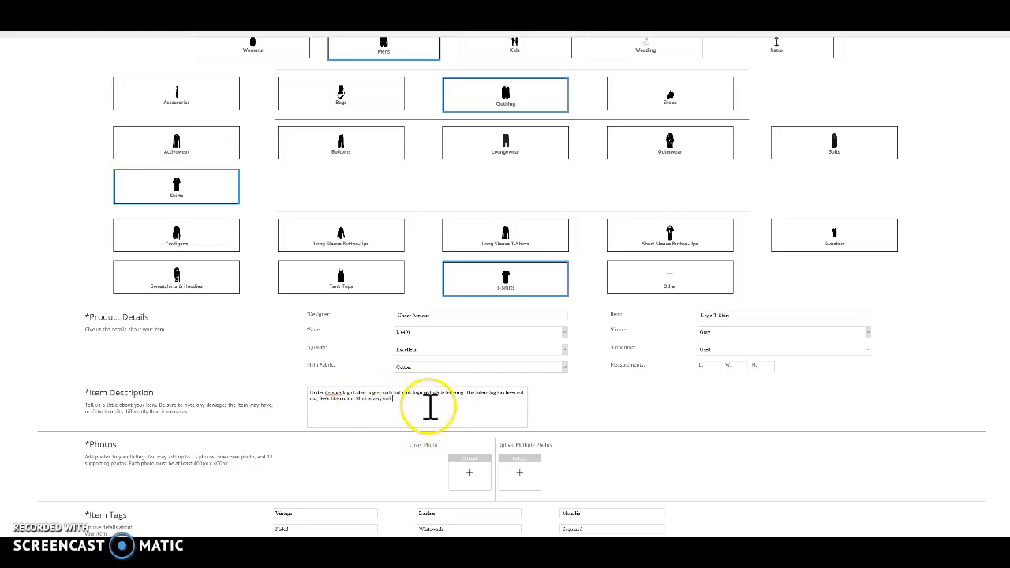
Step: Add separate lines for Designer: Under Armour, Size: L and Color: Grey below the description paragraph
scroll(505, 284, down, 3)
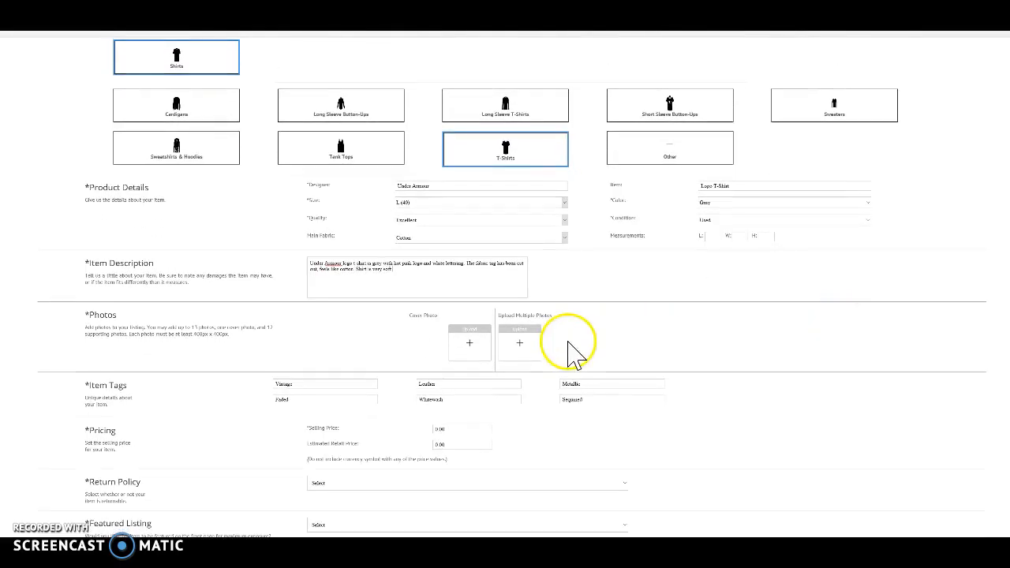
click(438, 281)
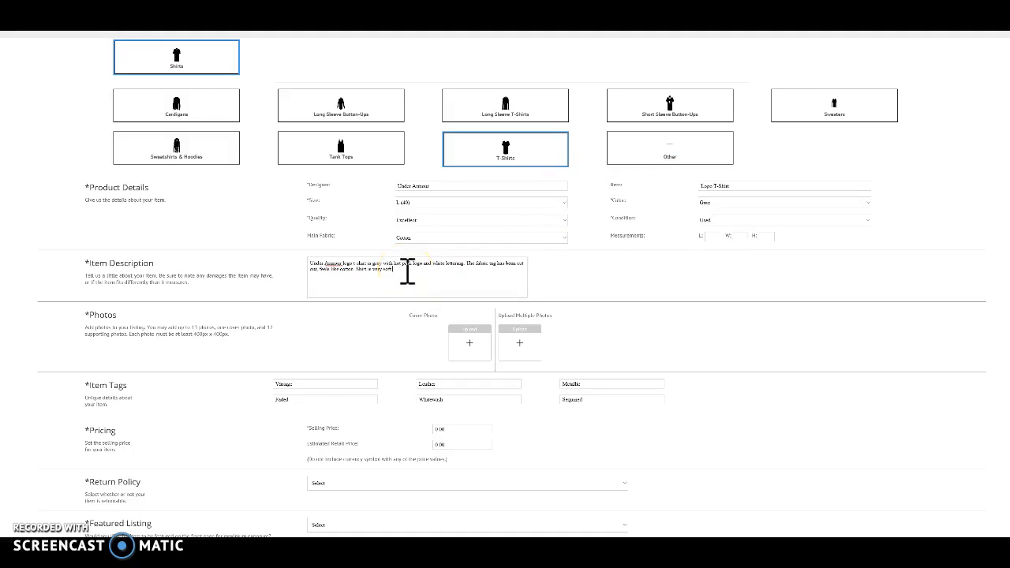
text(ra)
text( Armour)
key(Return)
key(Return)
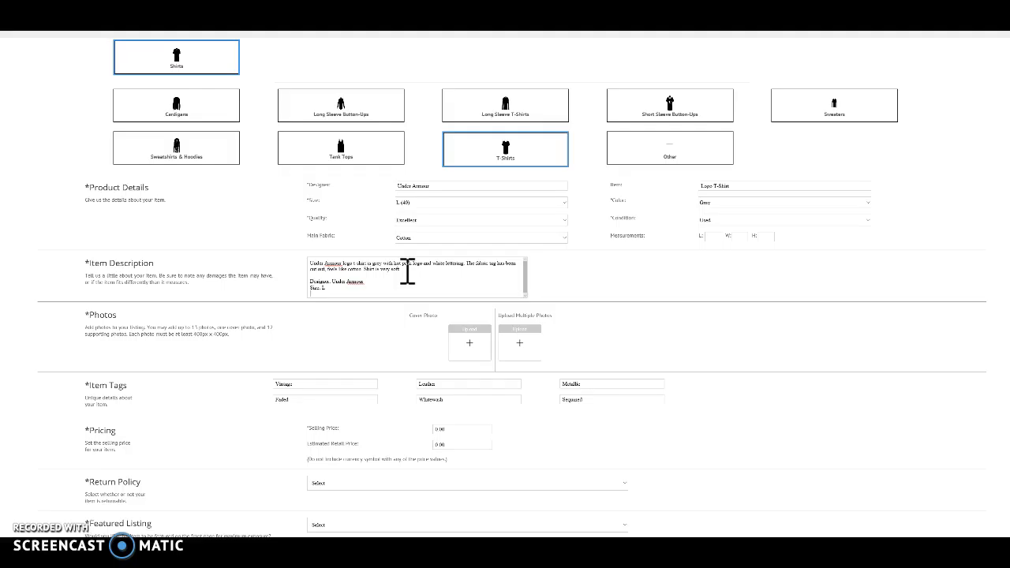
text(Color: Gray)
Step: Upload IMG_0907 as the listing's cover photo
click(470, 345)
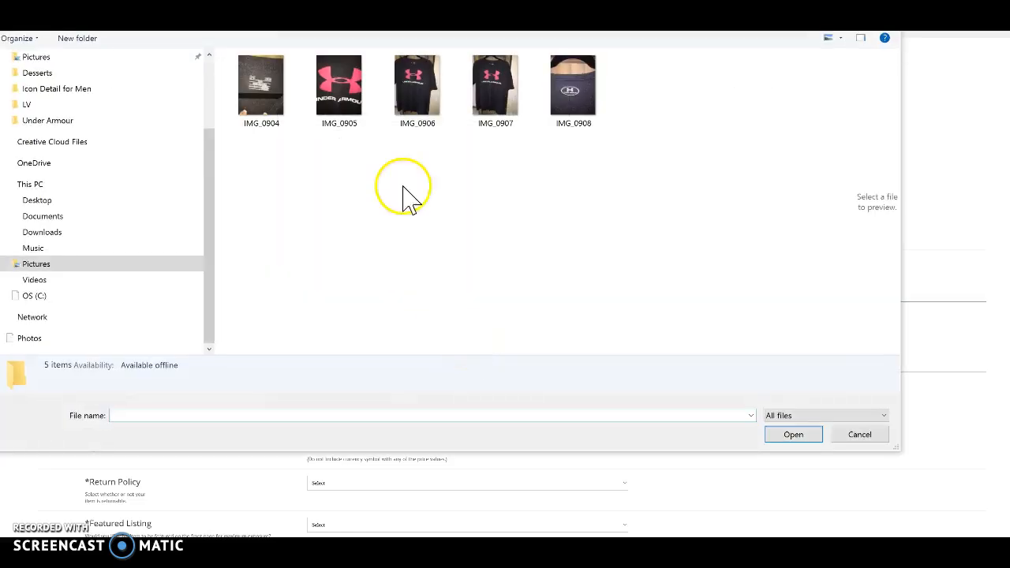
click(491, 100)
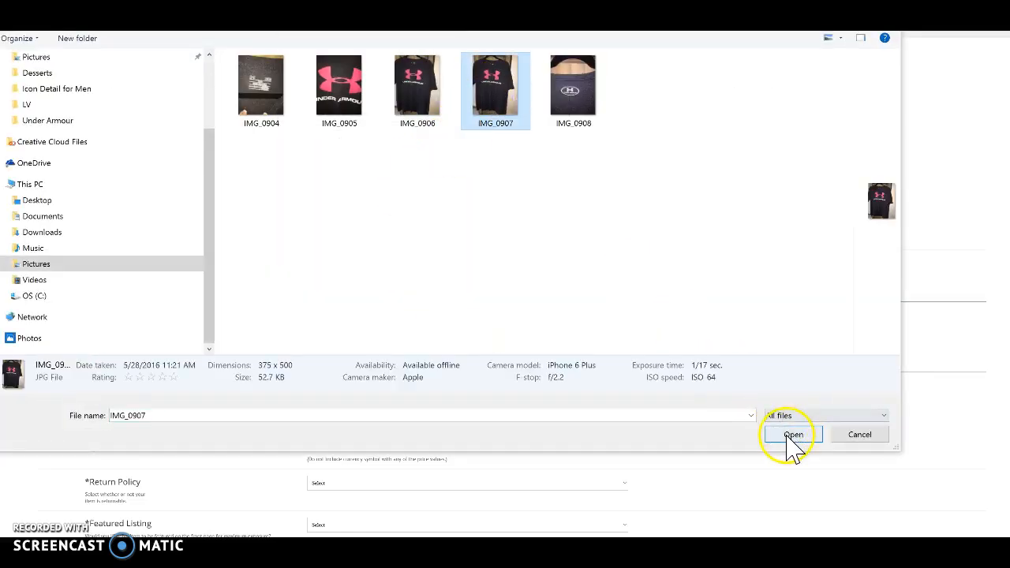
click(792, 434)
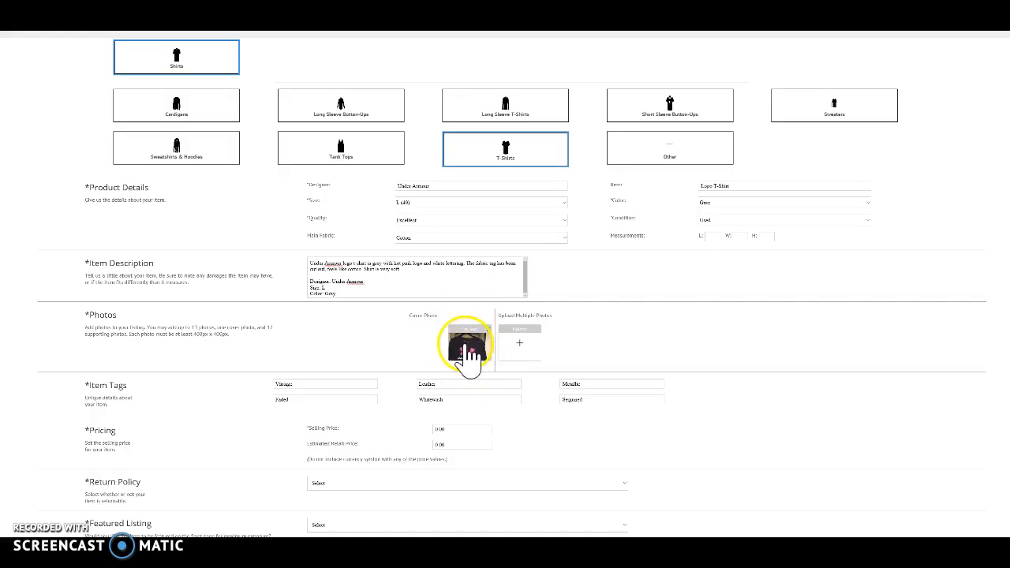
Step: Upload IMG_0904 through IMG_0908 together as the listing's supporting photos
click(524, 340)
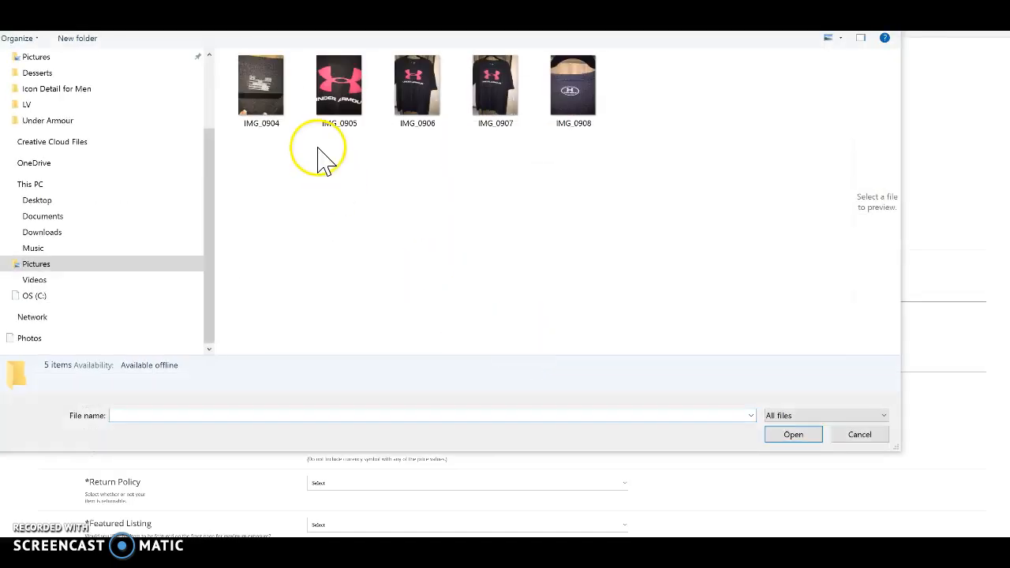
click(281, 122)
shift+click(565, 89)
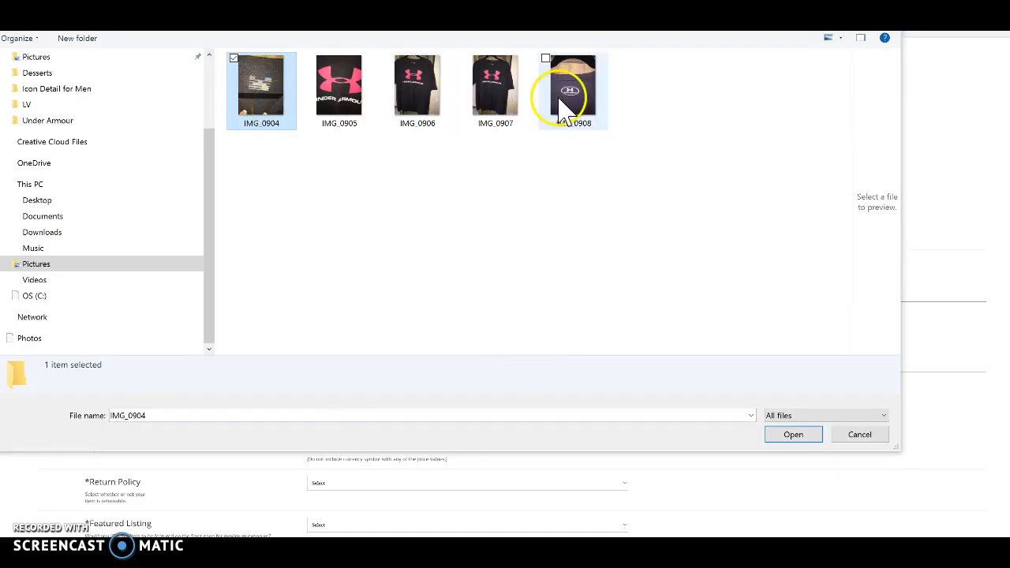
key(Return)
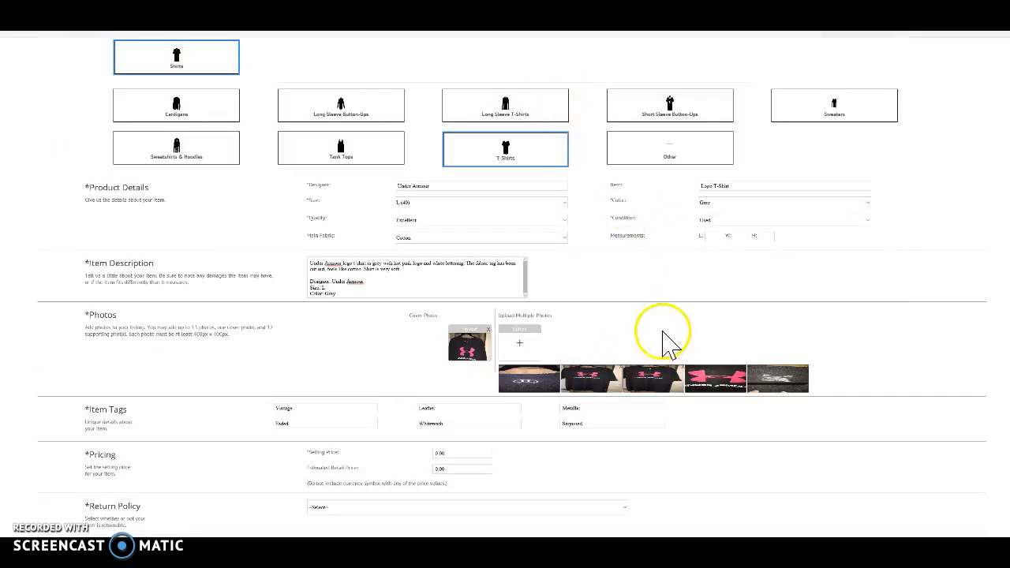
Step: Fill in the item tags "Under Armour", "t-shirt", "grey t-shirt" and "hot pink logo"
scroll(667, 268, down, 3)
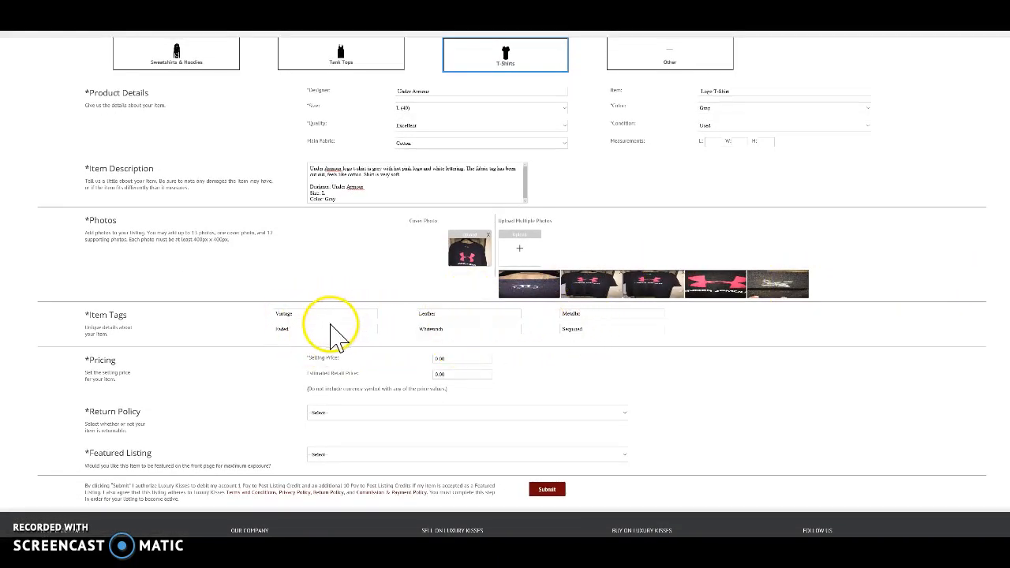
text(A)
key(BackSpace)
text(Under Armour)
click(307, 327)
text(t-shirt)
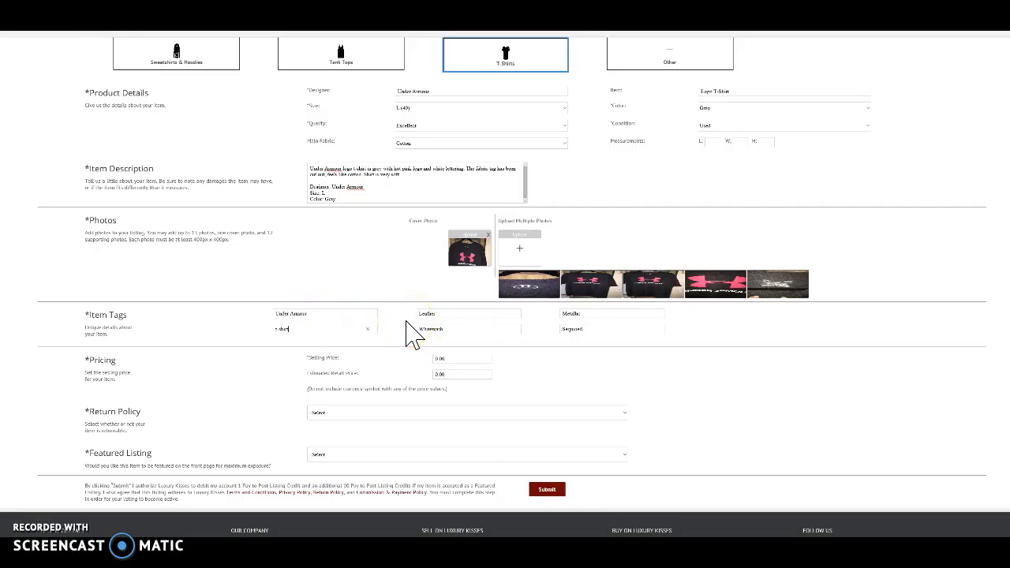
click(447, 312)
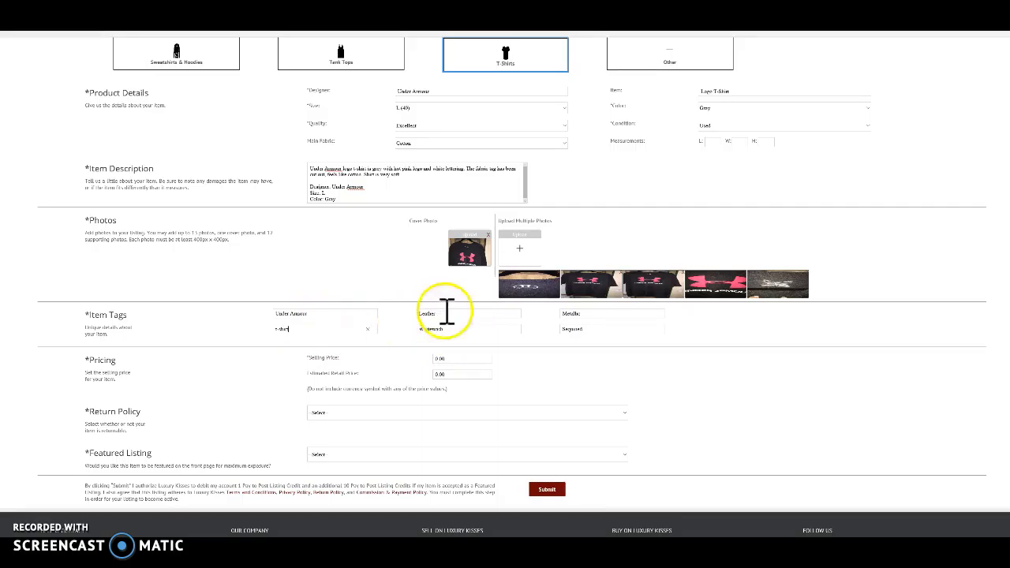
text(gl)
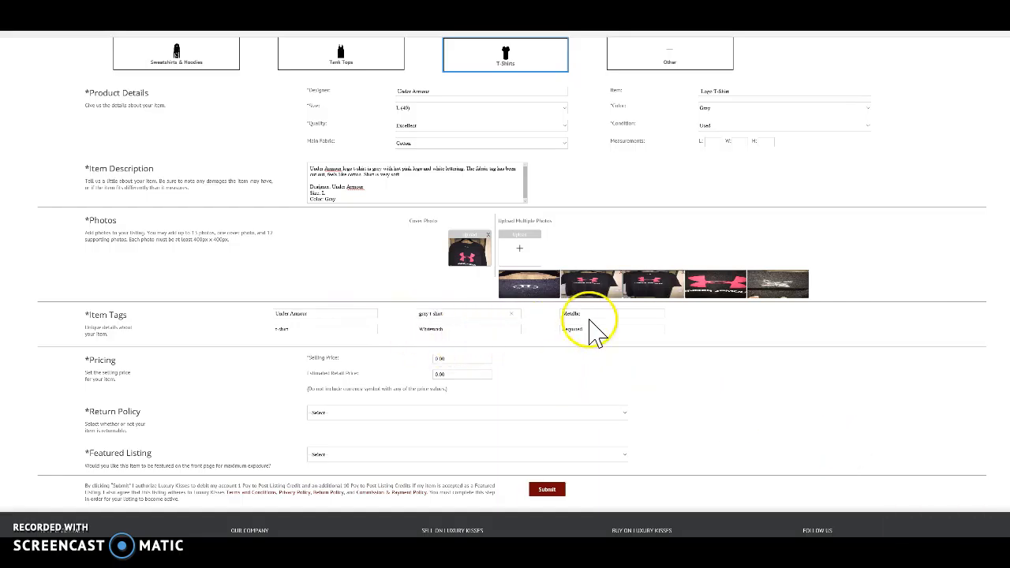
text(hot pink logo)
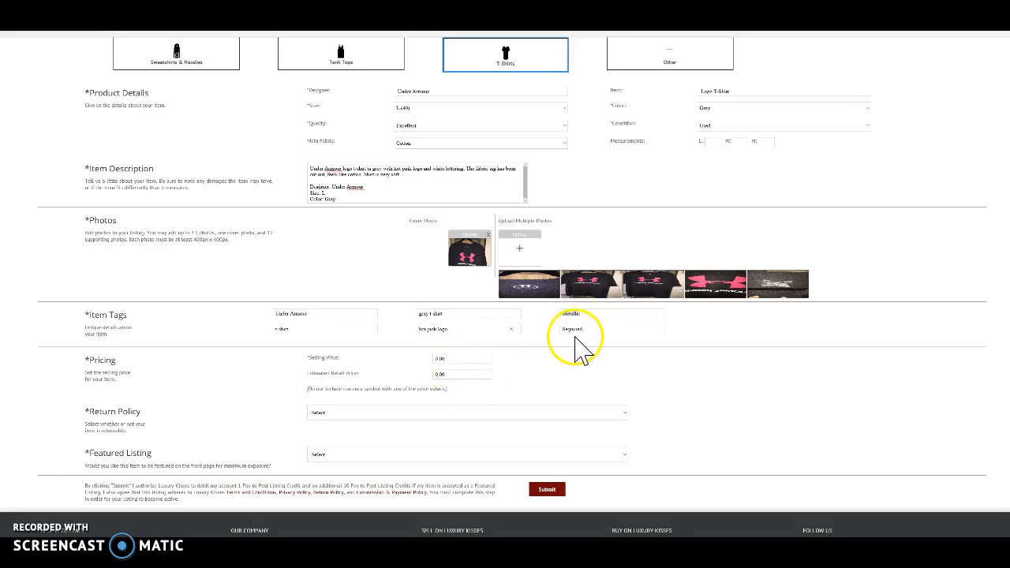
Step: Set the selling price to 10.00 and make the item Non Returnable
click(469, 360)
text(10)
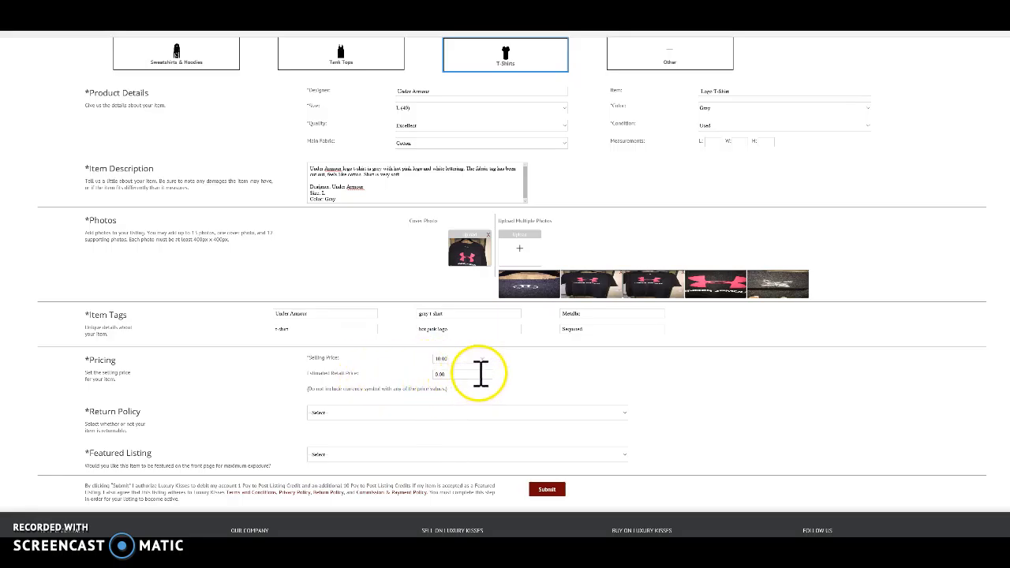
click(489, 414)
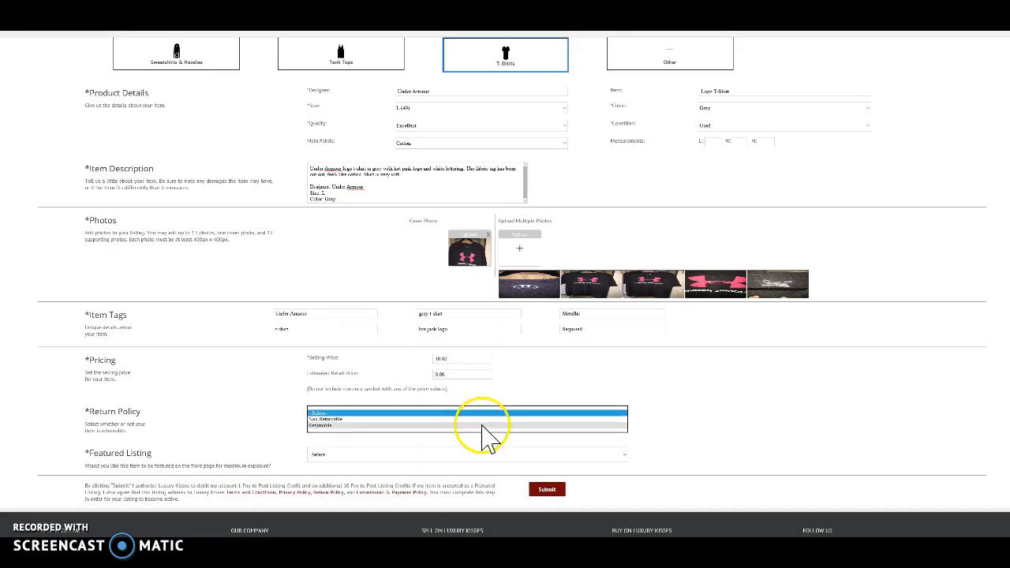
click(486, 419)
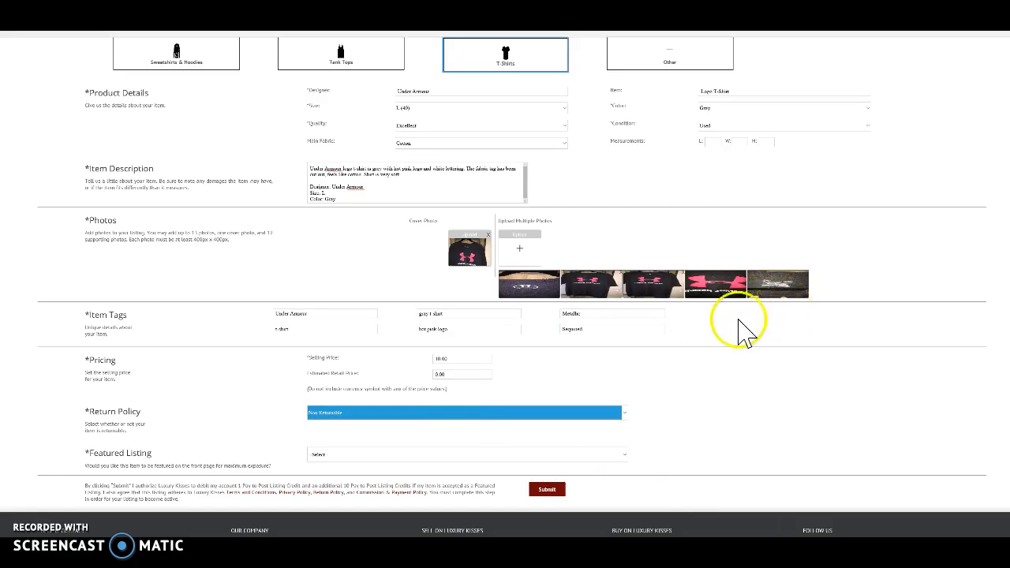
Step: Decline the featured listing by choosing "No, just list my item on the shop page", and submit the listing with its Pay to Post payment authorized
click(629, 464)
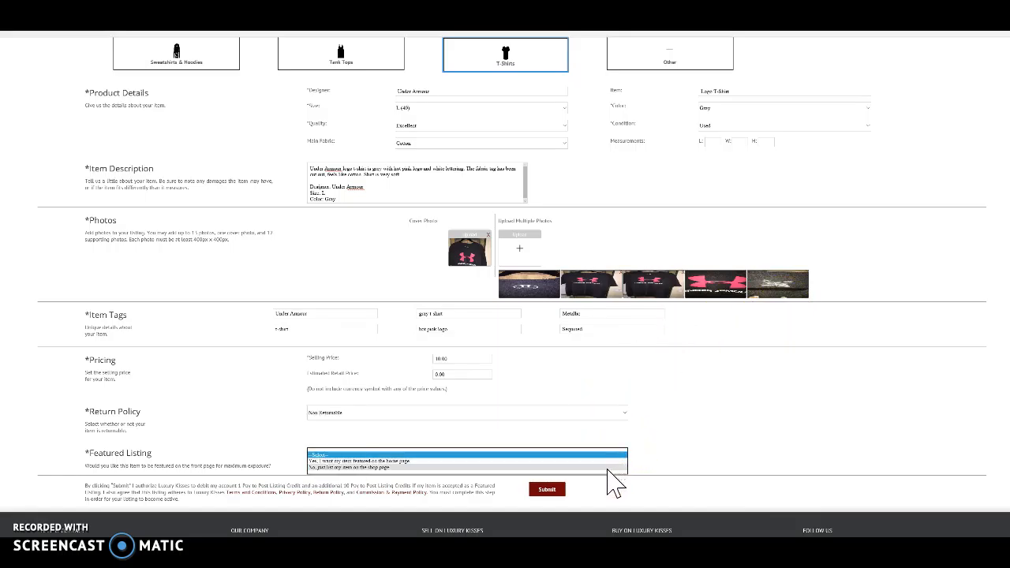
click(607, 467)
click(553, 490)
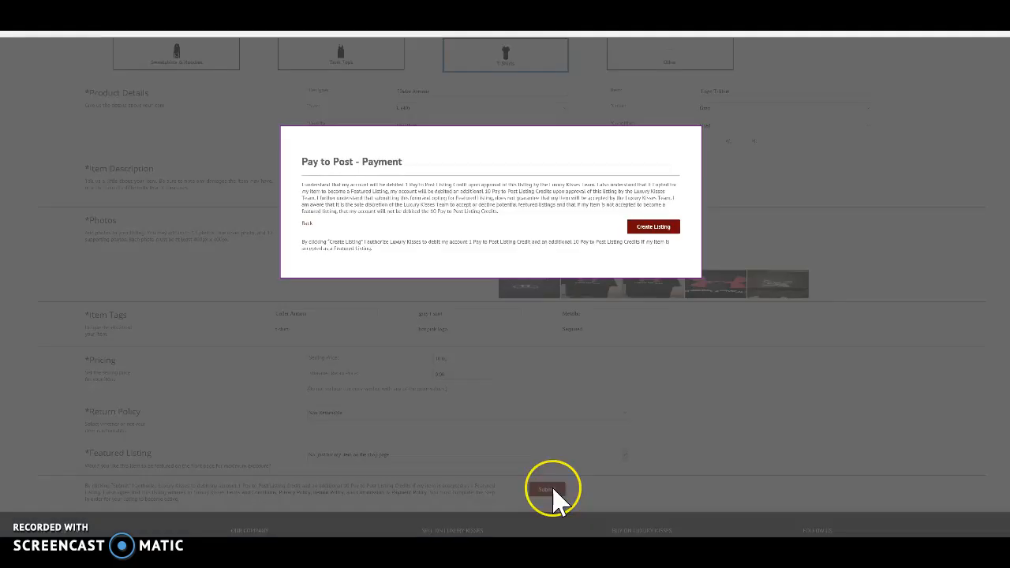
click(665, 229)
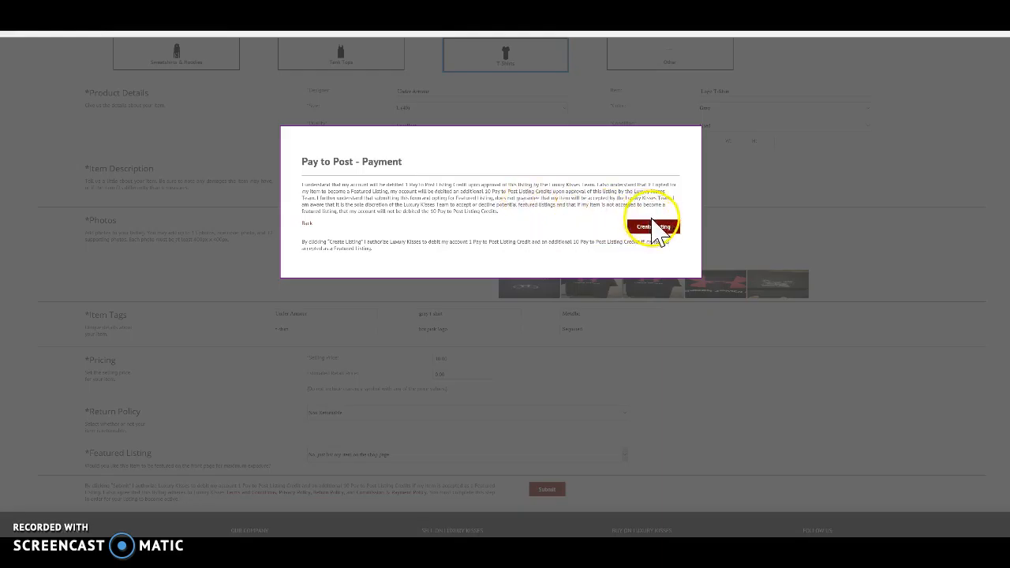
click(652, 228)
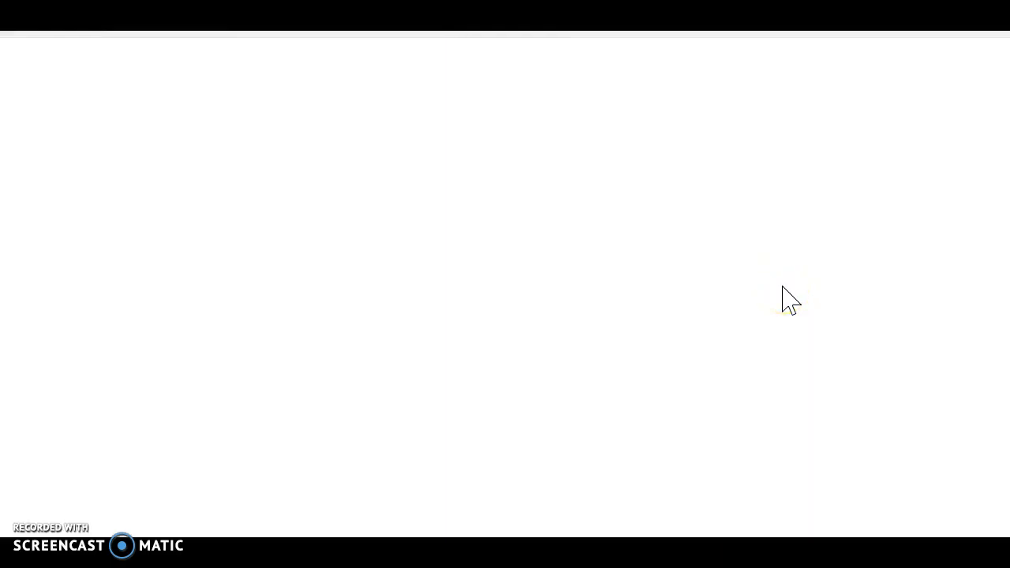
click(748, 280)
click(689, 303)
click(633, 278)
click(623, 276)
click(593, 300)
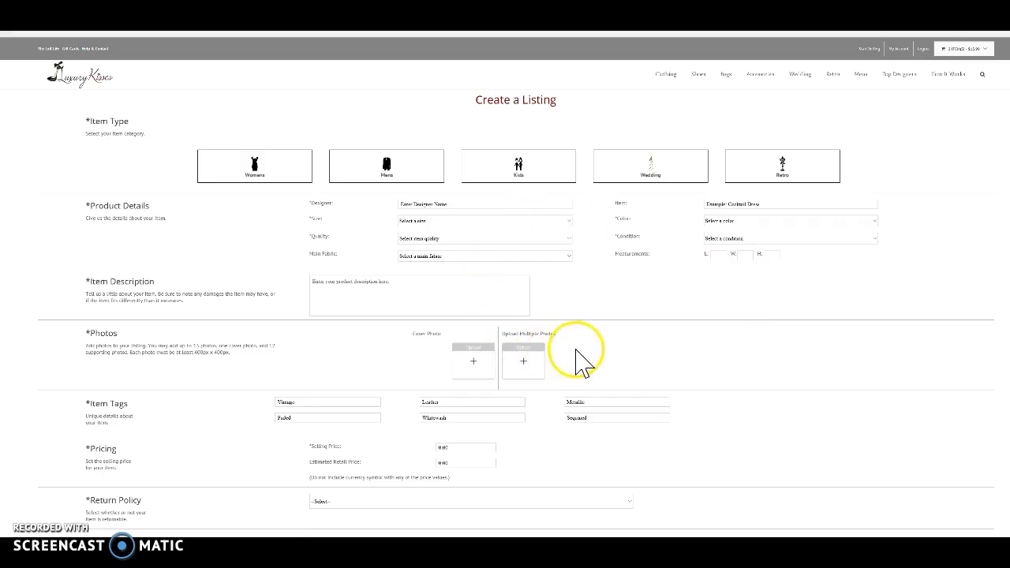
Step: Go to the account's own listings and open the Under Armour Logo T-Shirt listing for editing to review its details
mouse_move(913, 56)
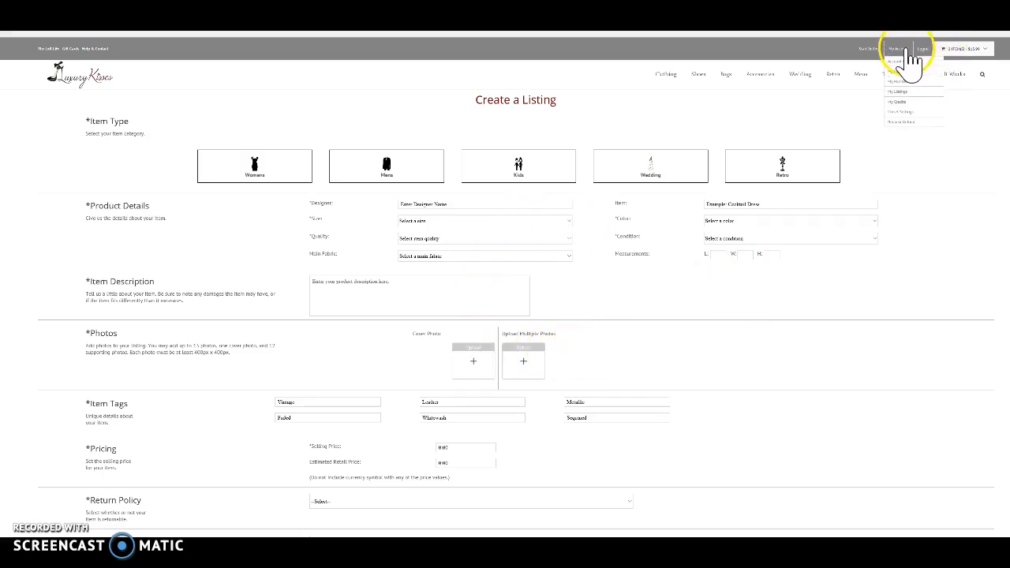
click(898, 93)
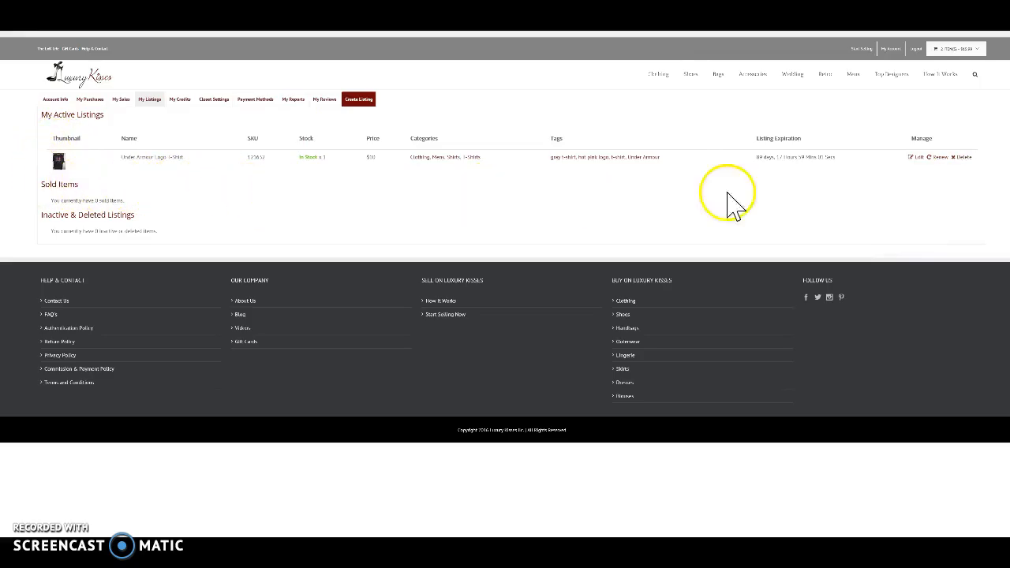
click(919, 157)
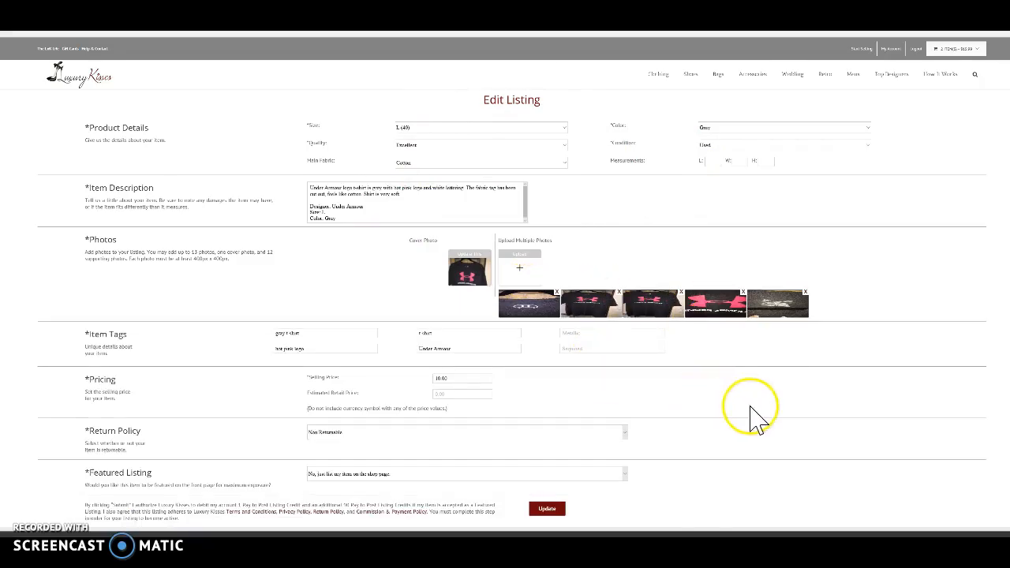
scroll(289, 505, down, 2)
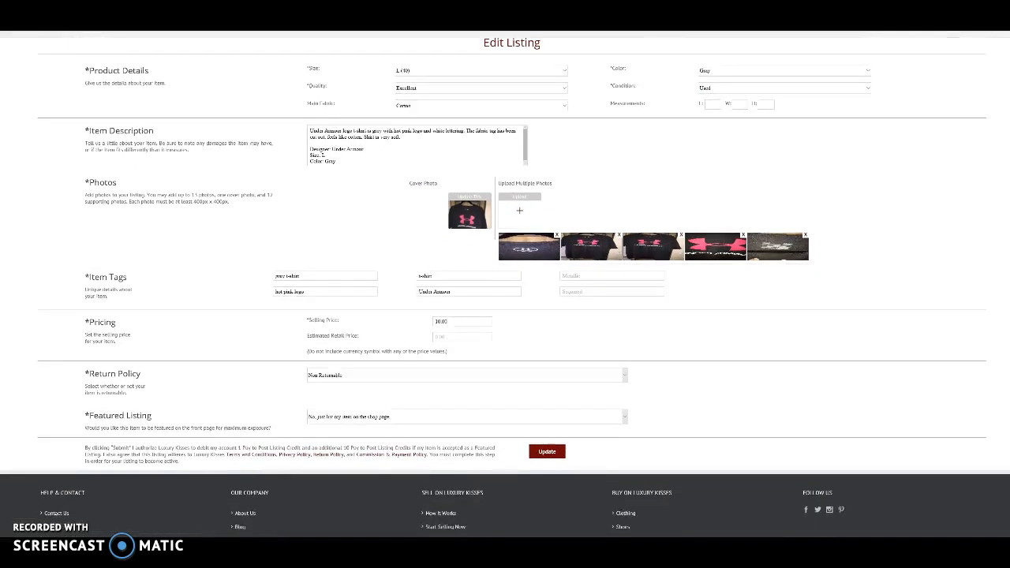